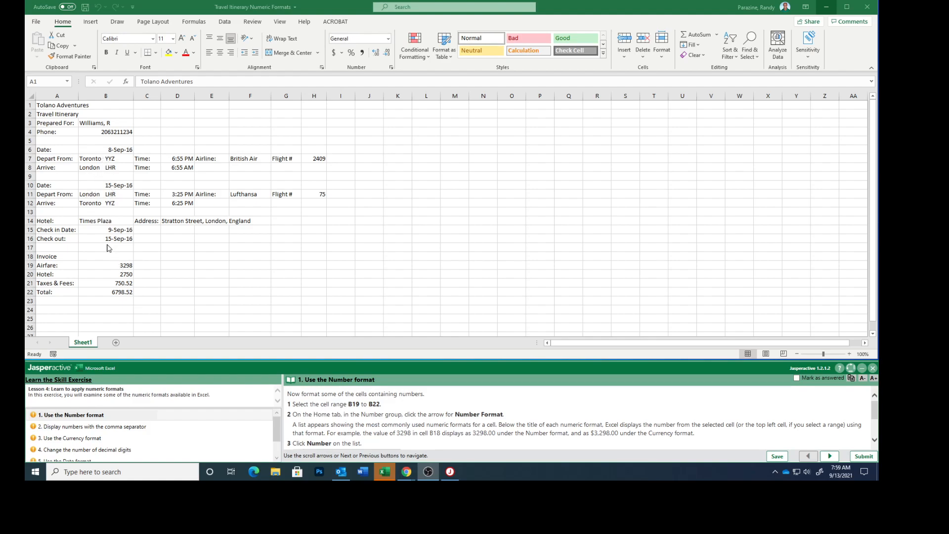
Apply the Number format to the invoice amounts in B19:B22.
{"action": "left_click", "coordinate": [106, 265]}
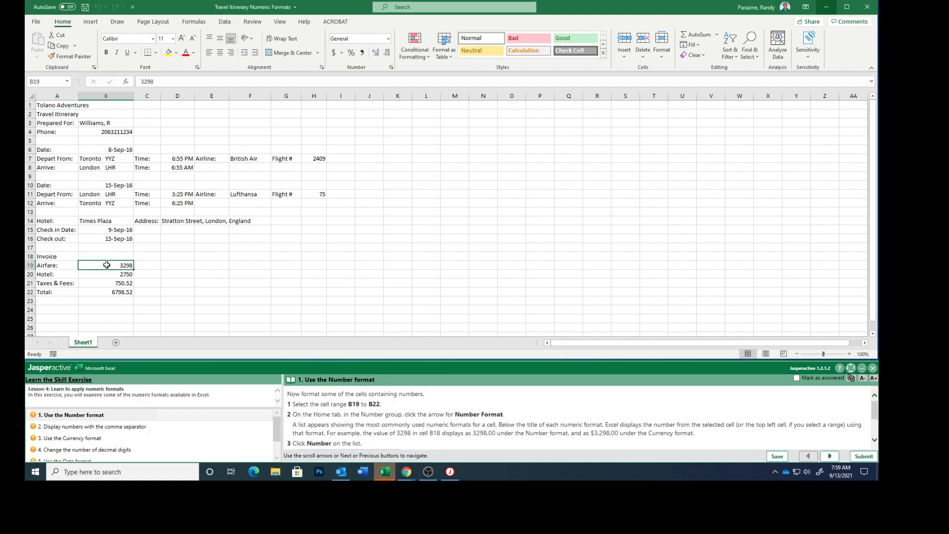
{"action": "left_click_drag", "start_coordinate": [106, 265], "coordinate": [106, 293]}
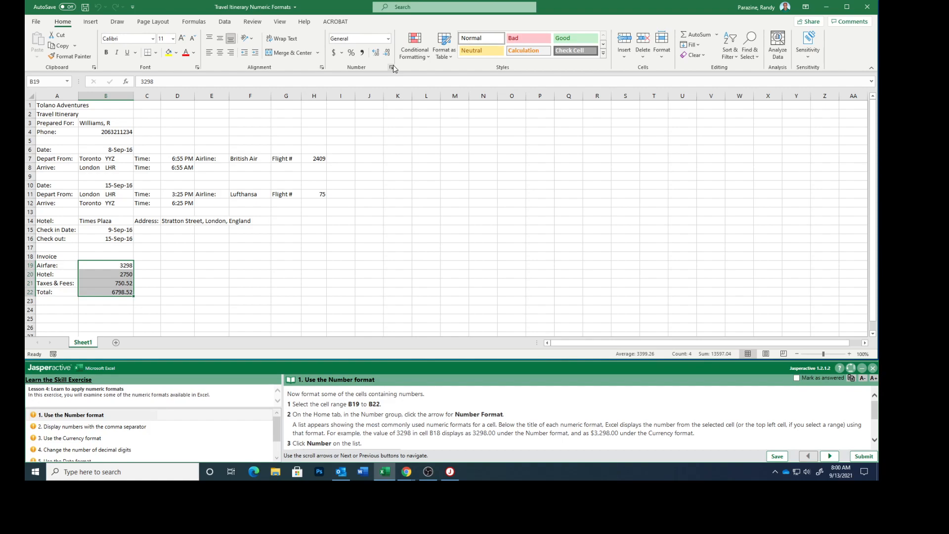
{"action": "left_click", "coordinate": [335, 52]}
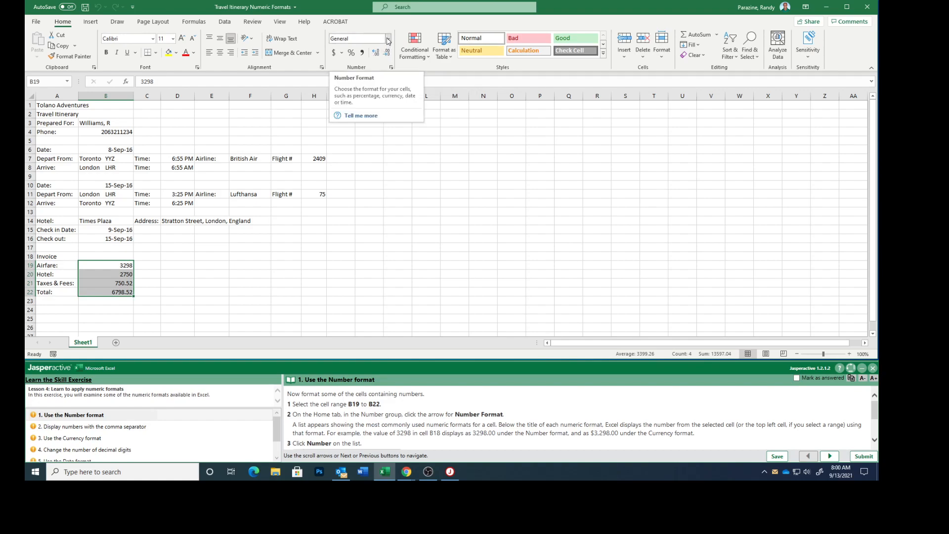
{"action": "left_click", "coordinate": [389, 39]}
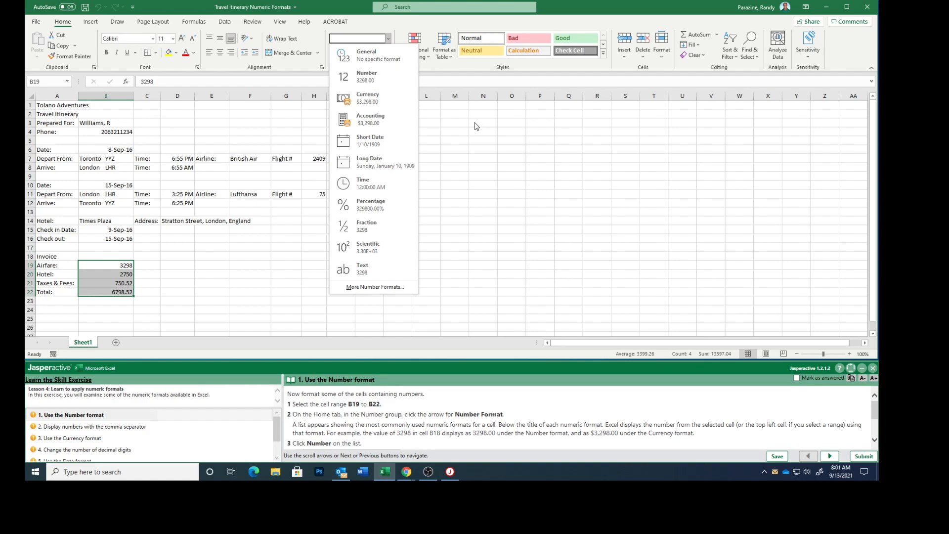
{"action": "left_click", "coordinate": [380, 81]}
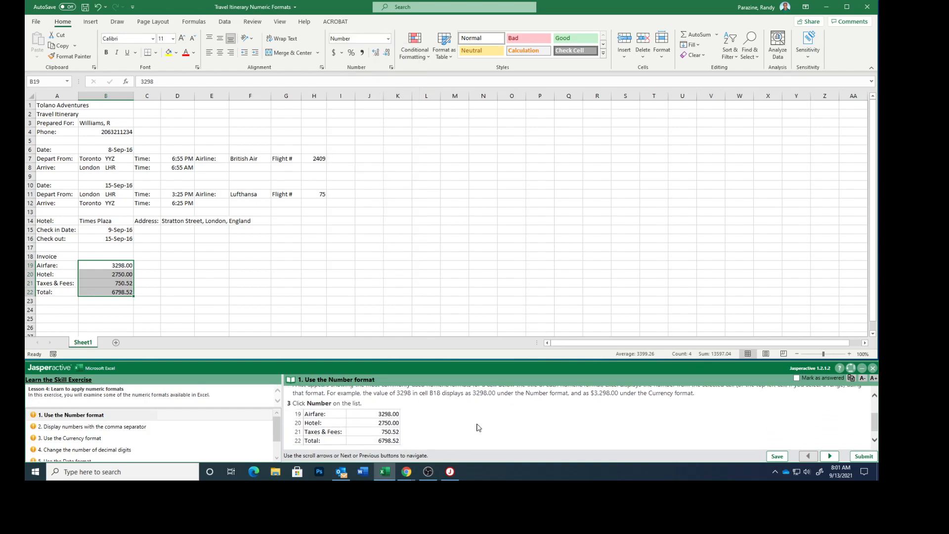
Mark the Number format task as answered and advance to the comma separator task.
{"action": "left_click", "coordinate": [361, 415]}
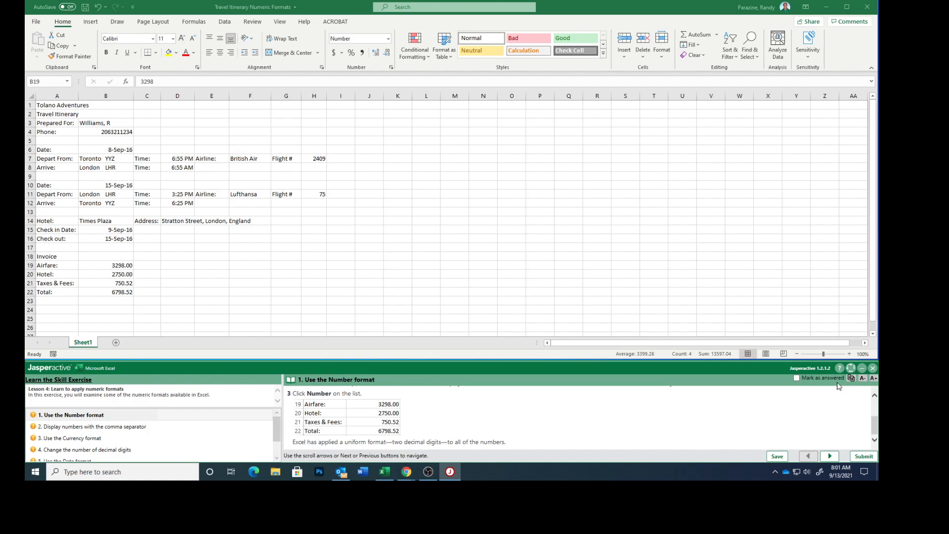
{"action": "left_click", "coordinate": [797, 378]}
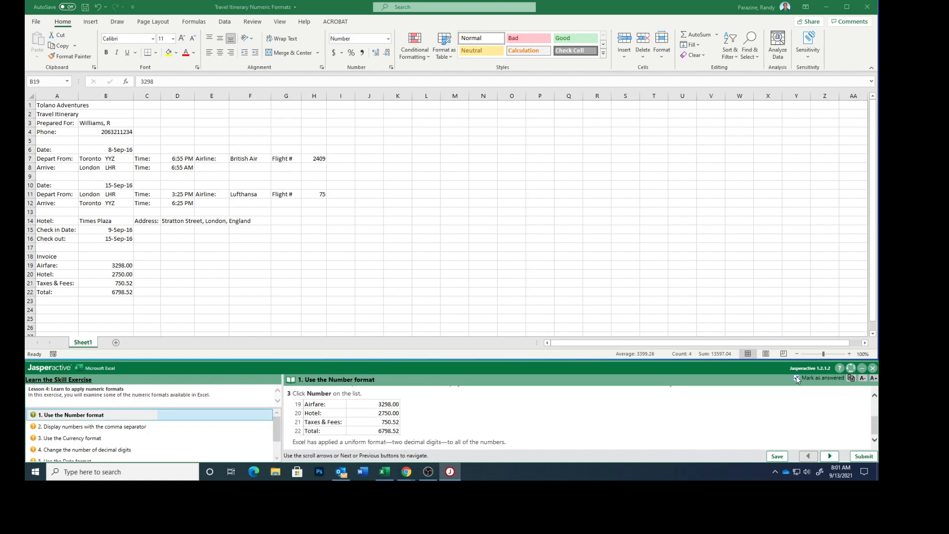
{"action": "left_click", "coordinate": [830, 456]}
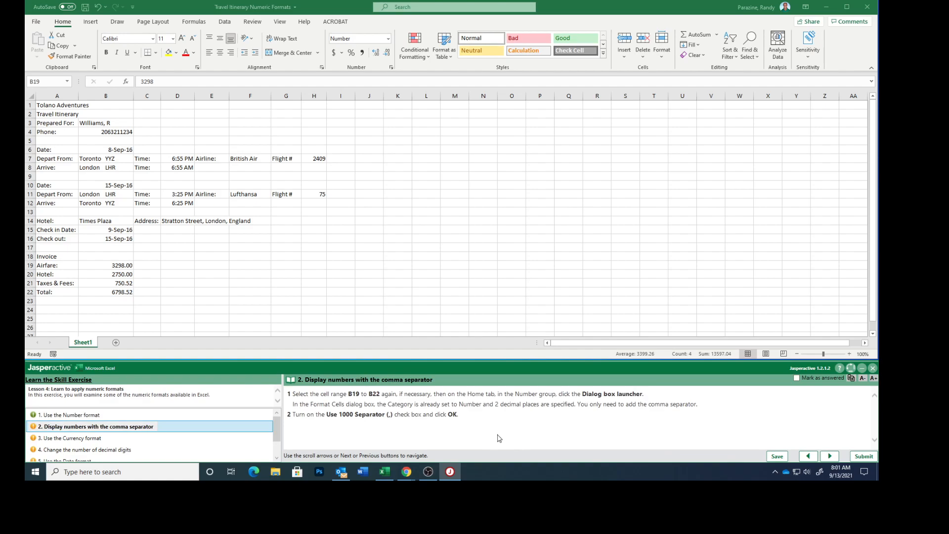
Turn on the 1000 separator for the amounts in B19:B22, and complete the comma separator task by marking it as answered.
{"action": "left_click", "coordinate": [122, 268]}
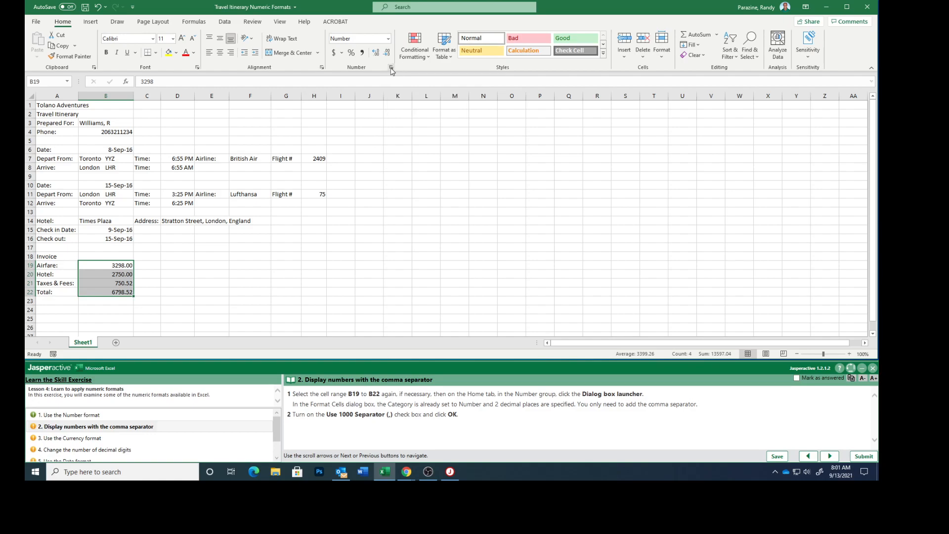
{"action": "left_click", "coordinate": [391, 70]}
{"action": "left_click_drag", "start_coordinate": [382, 90], "coordinate": [371, 127]}
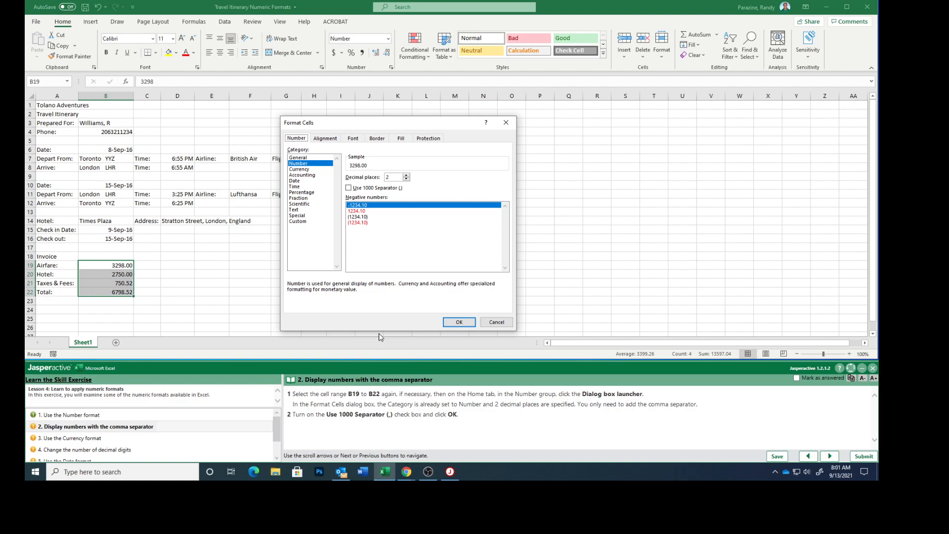
{"action": "left_click", "coordinate": [349, 189]}
{"action": "left_click", "coordinate": [459, 323]}
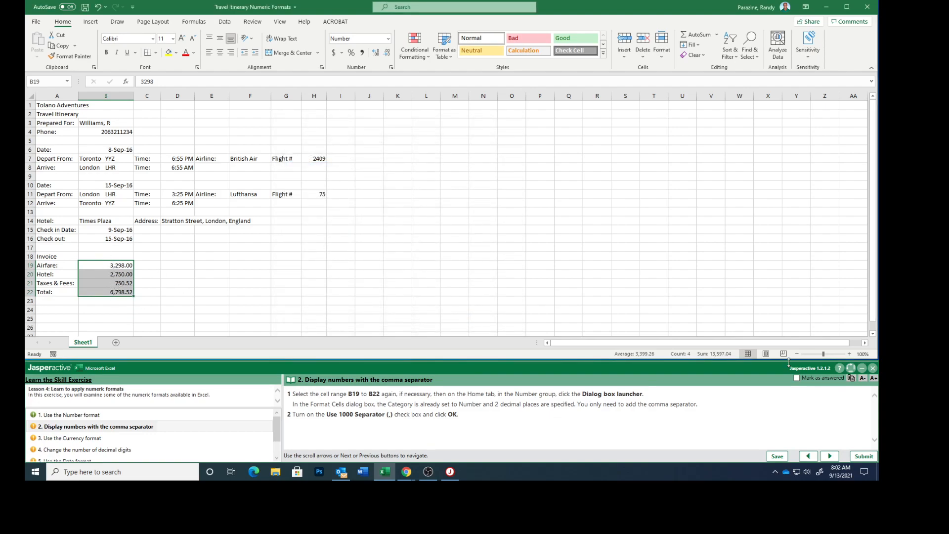
{"action": "left_click", "coordinate": [796, 379]}
{"action": "left_click", "coordinate": [830, 457]}
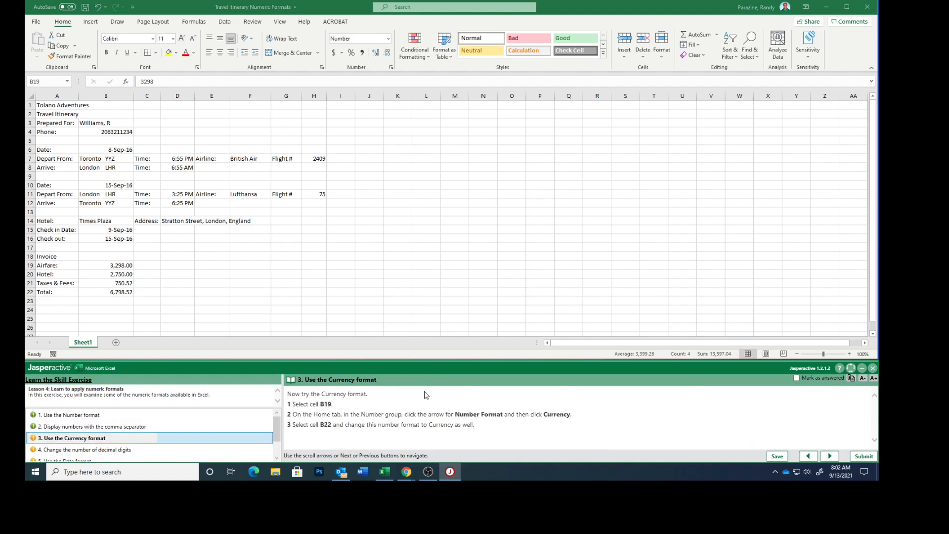
Apply the Currency format to the airfare amount in cell B19.
{"action": "left_click", "coordinate": [120, 266]}
{"action": "double_click", "coordinate": [119, 265]}
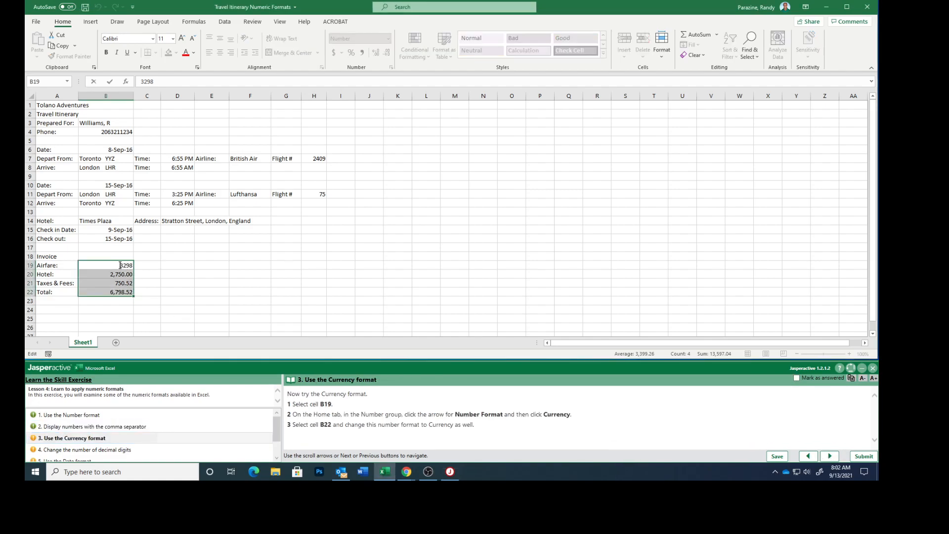
{"action": "left_click", "coordinate": [220, 281]}
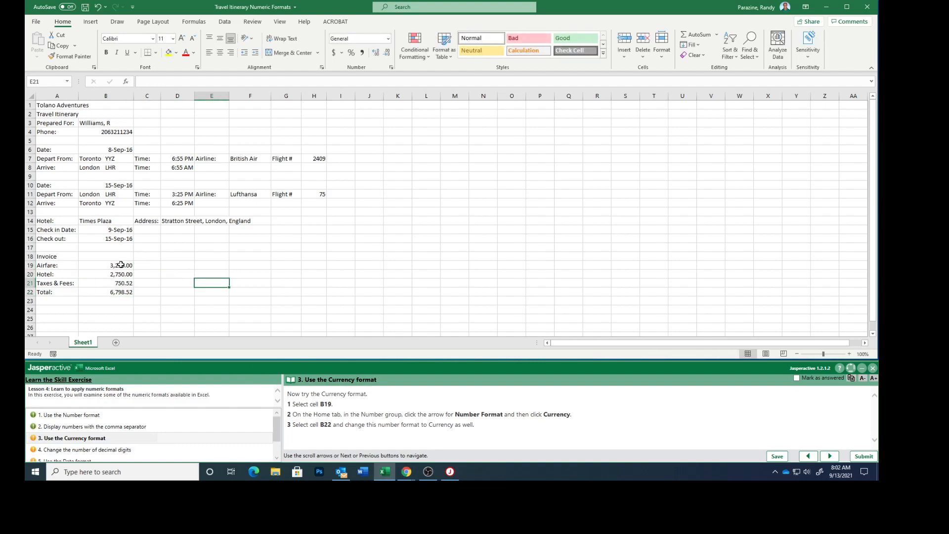
{"action": "left_click", "coordinate": [105, 265]}
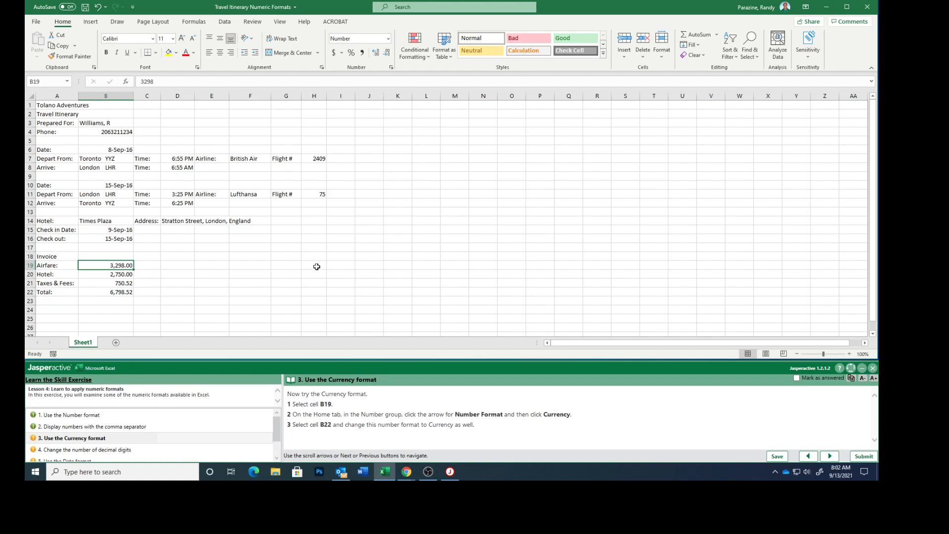
{"action": "left_click", "coordinate": [388, 40]}
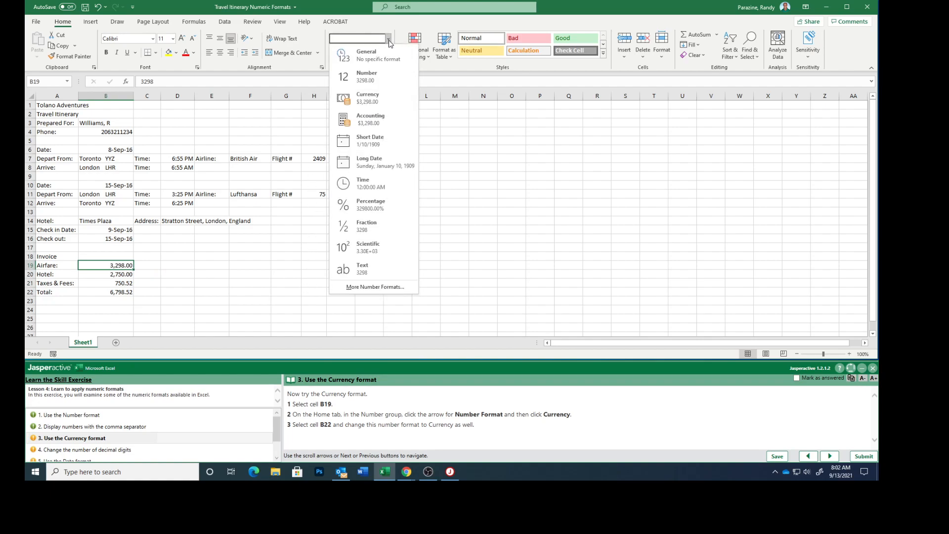
{"action": "left_click", "coordinate": [370, 97]}
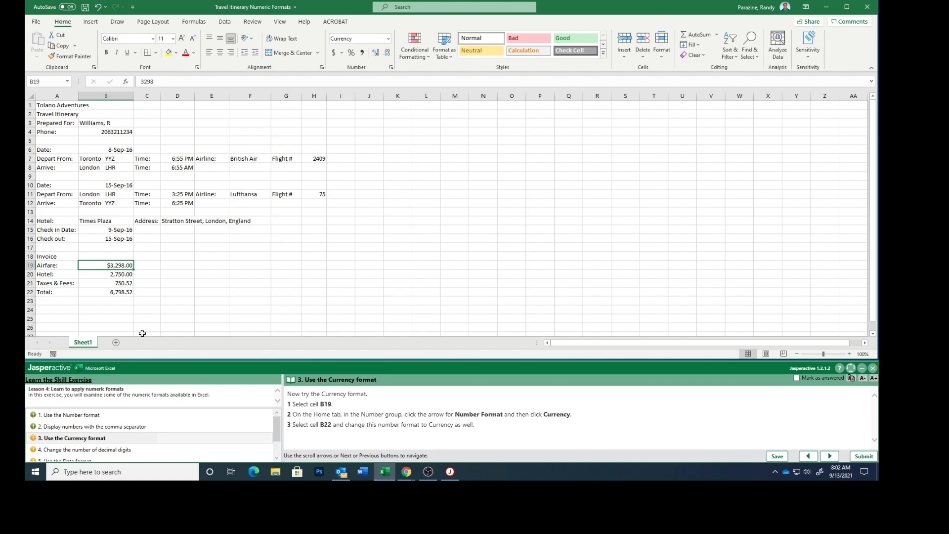
Apply the Currency format to the total in cell B22, and mark the Currency format task as answered.
{"action": "left_click", "coordinate": [105, 294]}
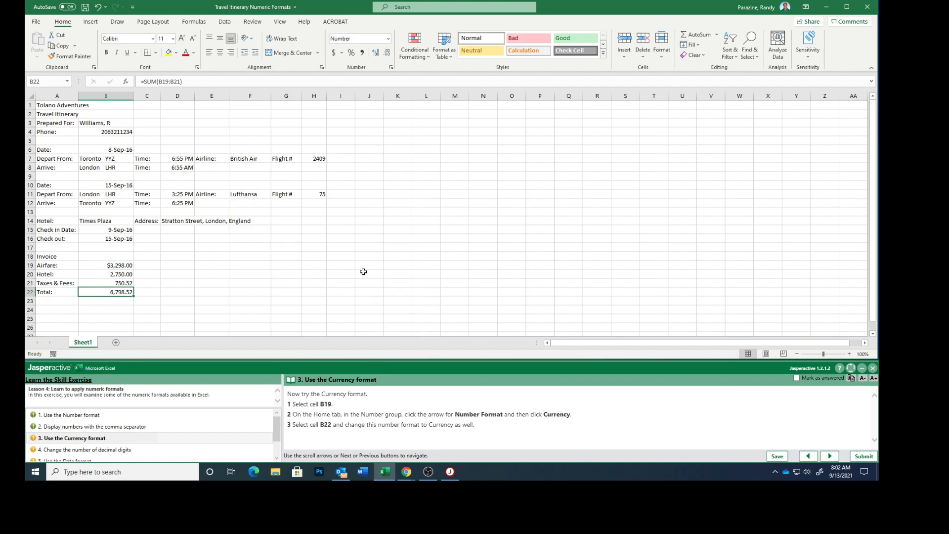
{"action": "left_click", "coordinate": [388, 39]}
{"action": "left_click", "coordinate": [371, 97]}
{"action": "left_click", "coordinate": [796, 378]}
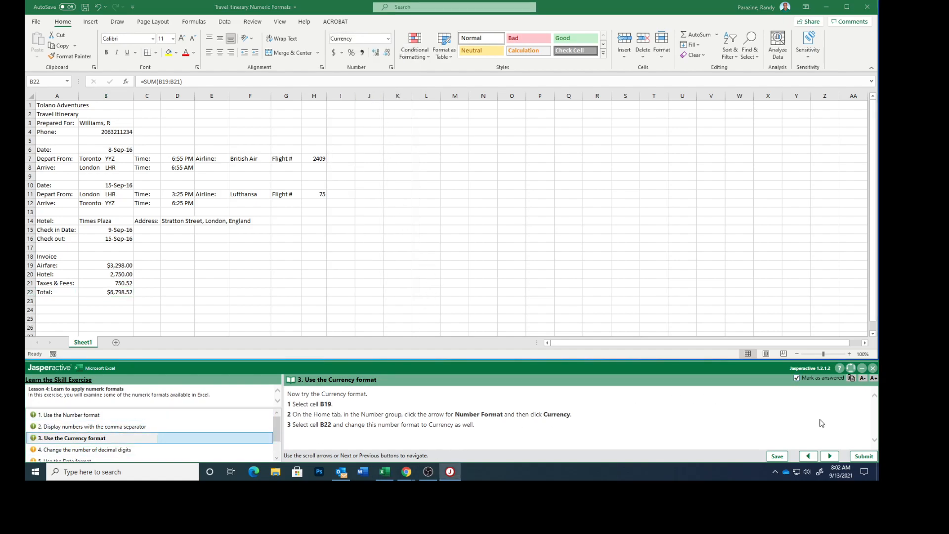
{"action": "left_click", "coordinate": [833, 458]}
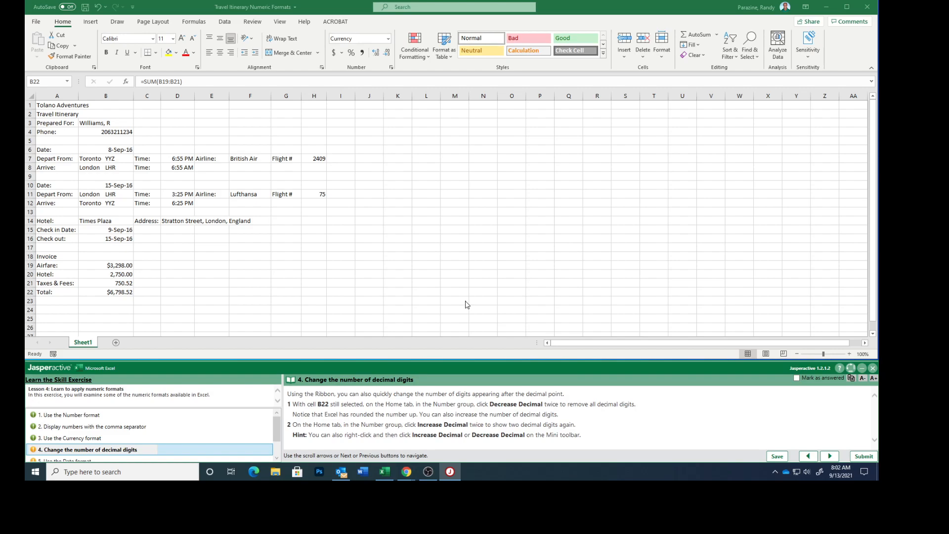
Remove and restore the two decimal digits of the total in cell B22, and mark the decimal digits task as answered.
{"action": "left_click", "coordinate": [118, 291]}
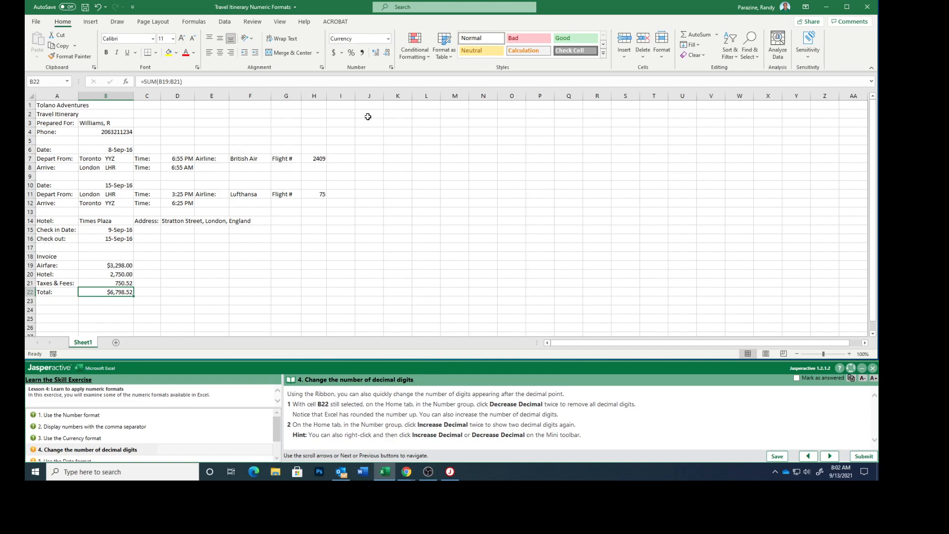
{"action": "left_click", "coordinate": [387, 52]}
{"action": "left_click", "coordinate": [387, 52]}
{"action": "left_click", "coordinate": [376, 53]}
{"action": "left_click", "coordinate": [376, 53]}
{"action": "right_click", "coordinate": [105, 296]}
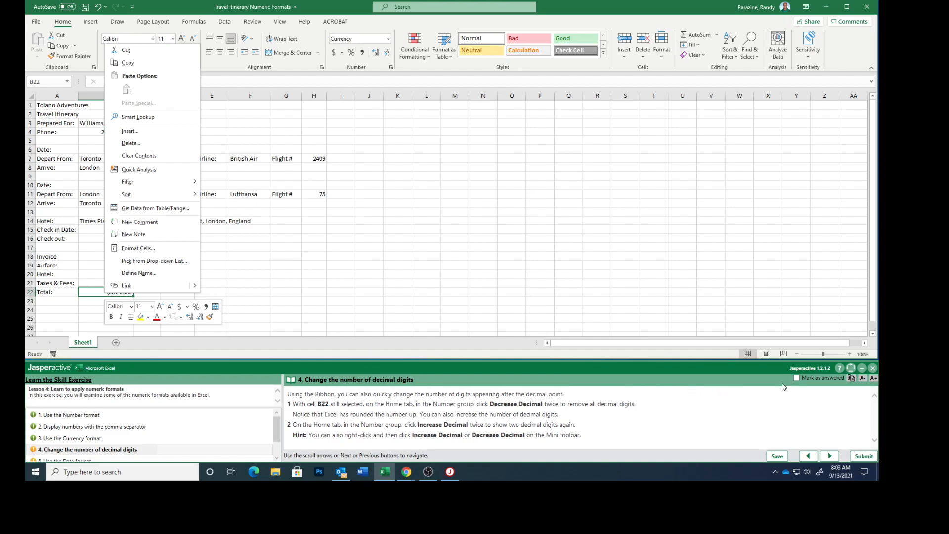
{"action": "left_click", "coordinate": [631, 431]}
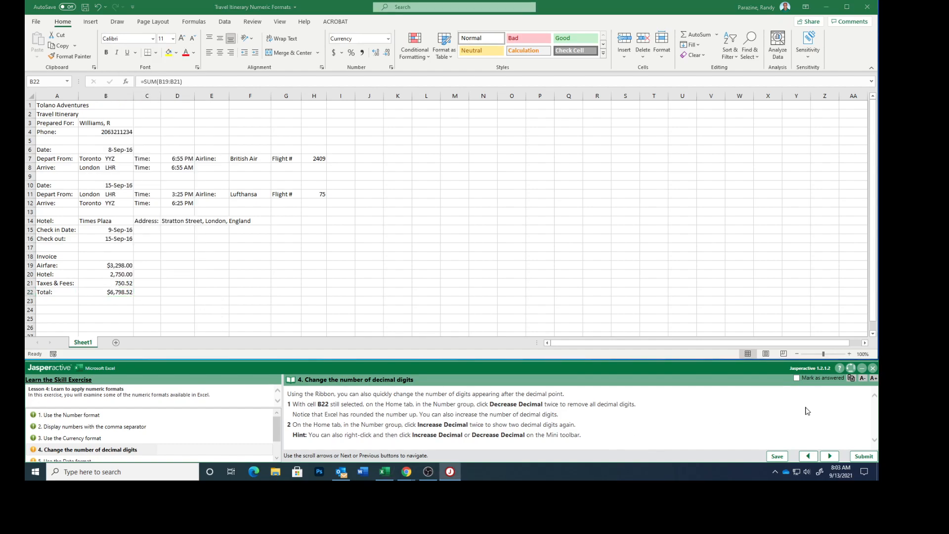
{"action": "left_click", "coordinate": [797, 378]}
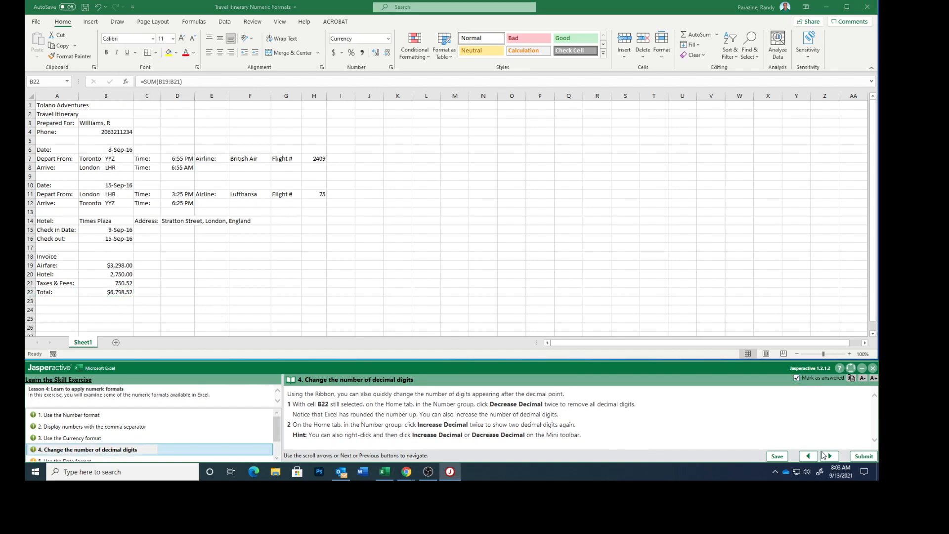
{"action": "left_click", "coordinate": [830, 456]}
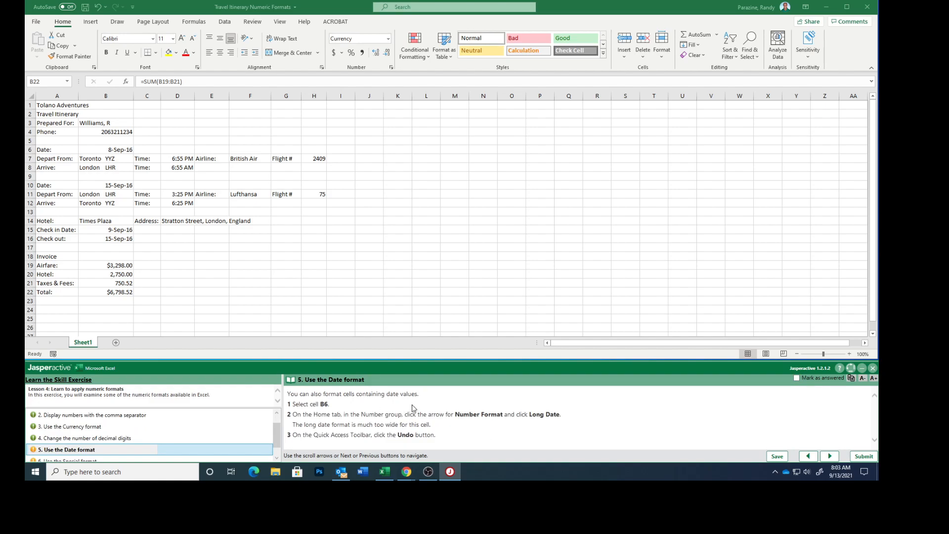
Apply the Long Date format to cell B6 and undo it, completing the Date format task by marking it as answered.
{"action": "left_click", "coordinate": [99, 150]}
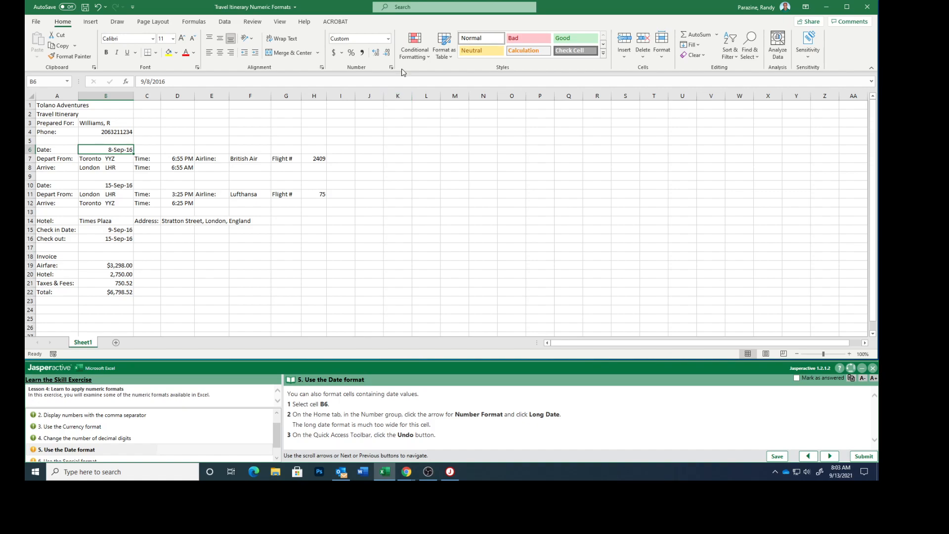
{"action": "left_click", "coordinate": [388, 40]}
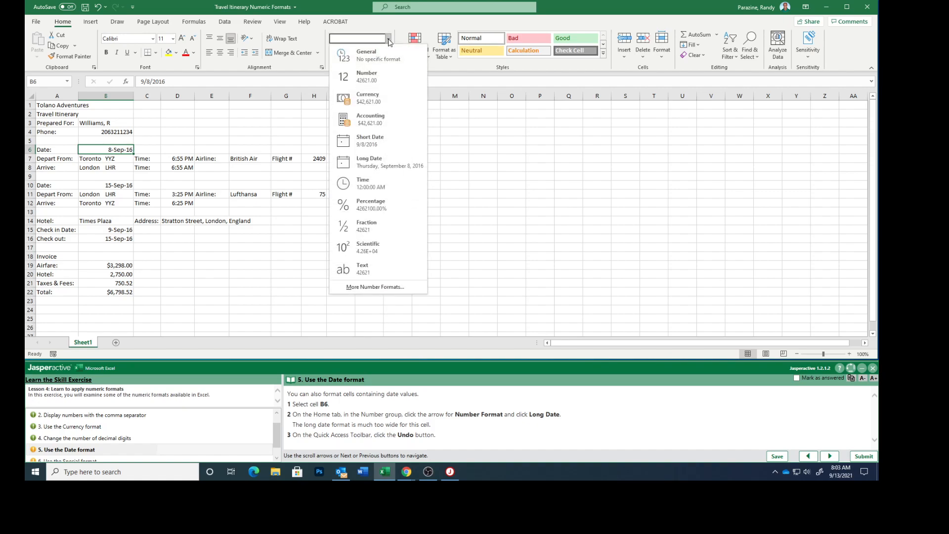
{"action": "left_click", "coordinate": [381, 164]}
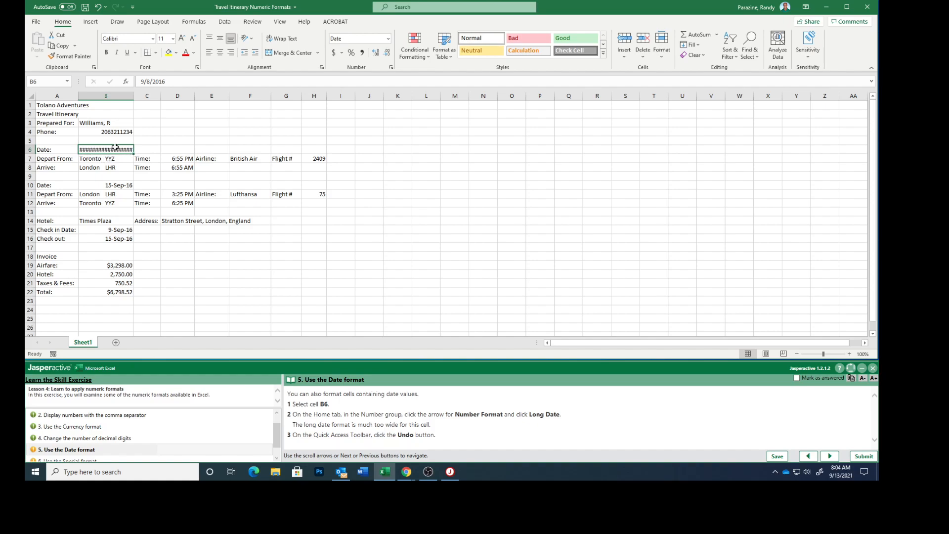
{"action": "left_click", "coordinate": [98, 8]}
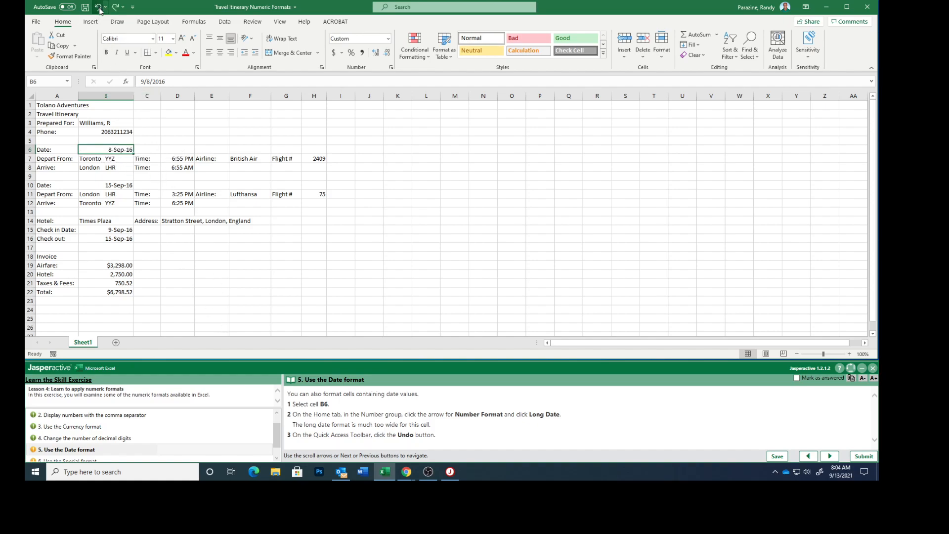
{"action": "left_click", "coordinate": [796, 378]}
{"action": "left_click", "coordinate": [830, 457]}
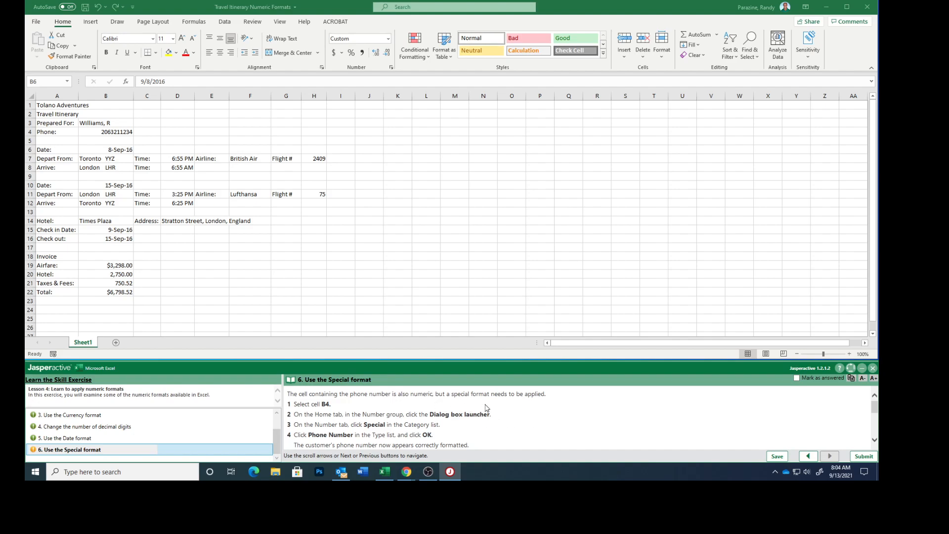
Format cell B4 with the Special category's Phone Number type.
{"action": "left_click", "coordinate": [103, 131]}
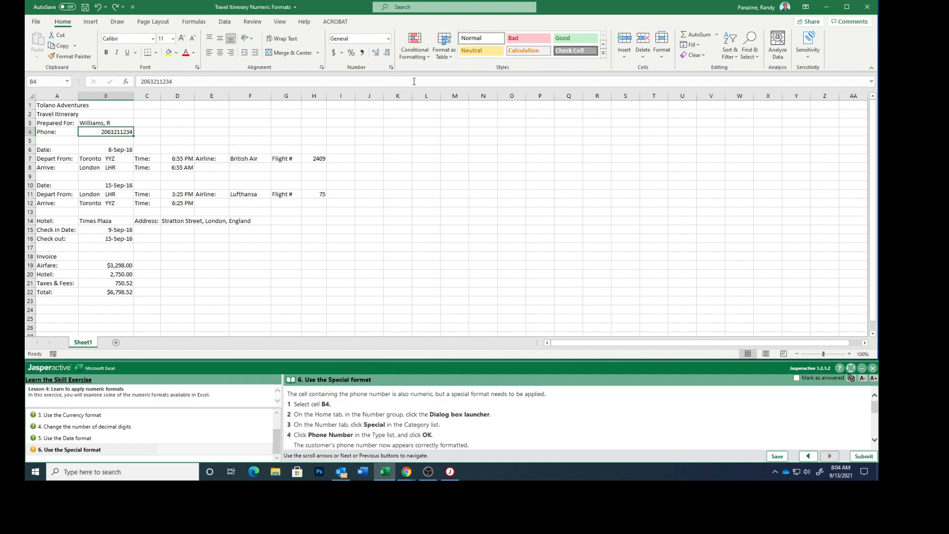
{"action": "left_click", "coordinate": [391, 67]}
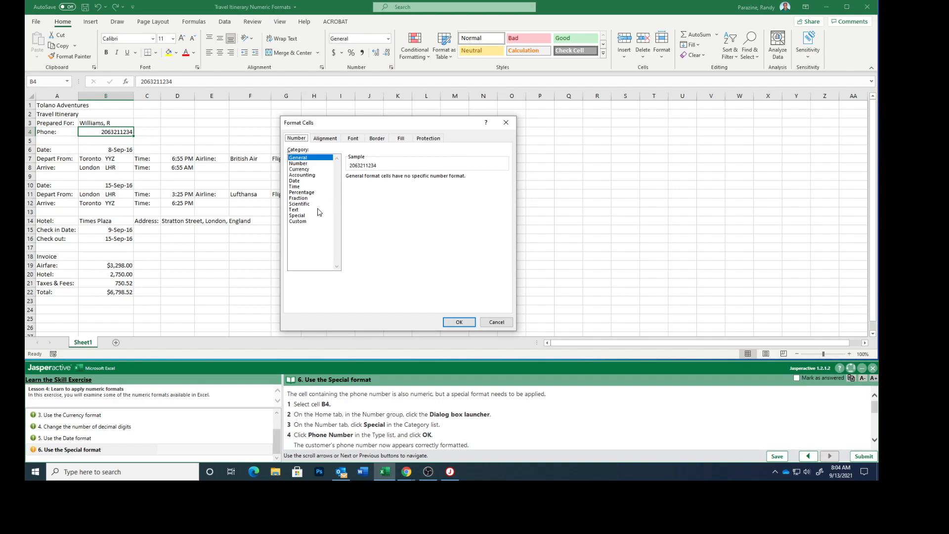
{"action": "left_click", "coordinate": [298, 216]}
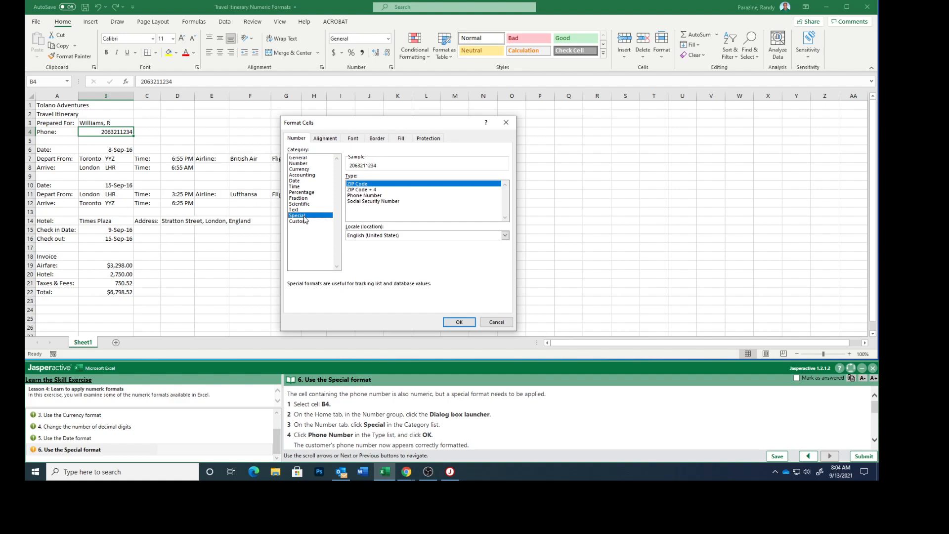
{"action": "left_click", "coordinate": [369, 196]}
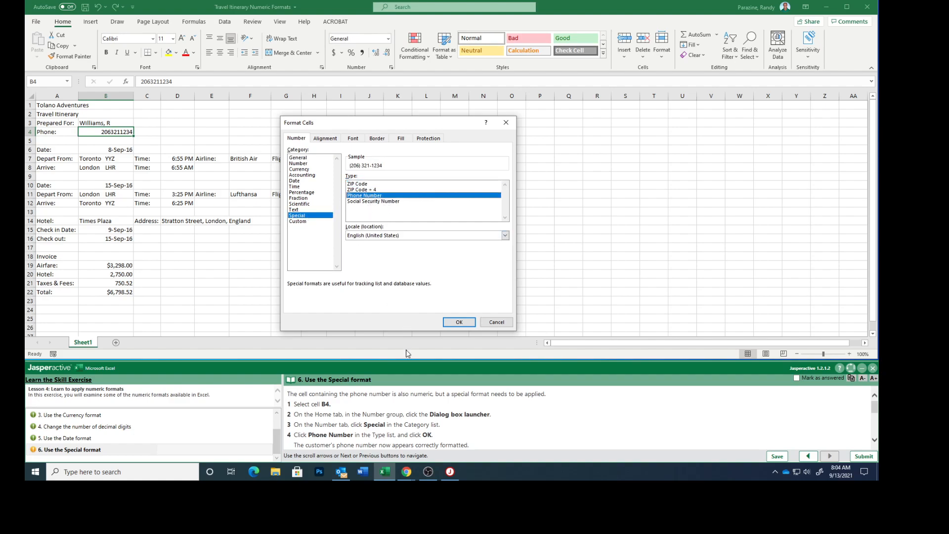
{"action": "left_click", "coordinate": [453, 323]}
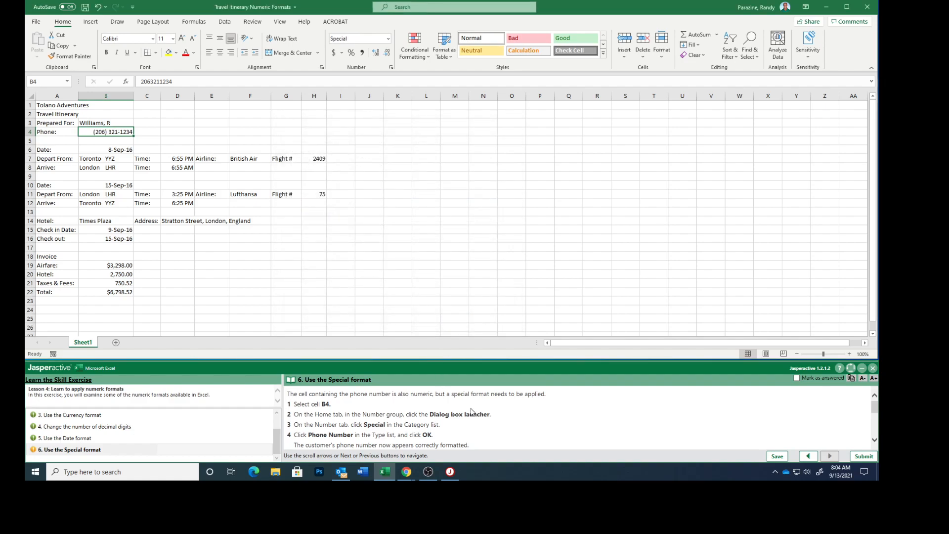
Mark the Special format task as answered and submit the exercise results for scoring.
{"action": "scroll", "coordinate": [510, 428], "scroll_direction": "down", "scroll_amount": 1}
{"action": "scroll", "coordinate": [509, 428], "scroll_direction": "down", "scroll_amount": 2}
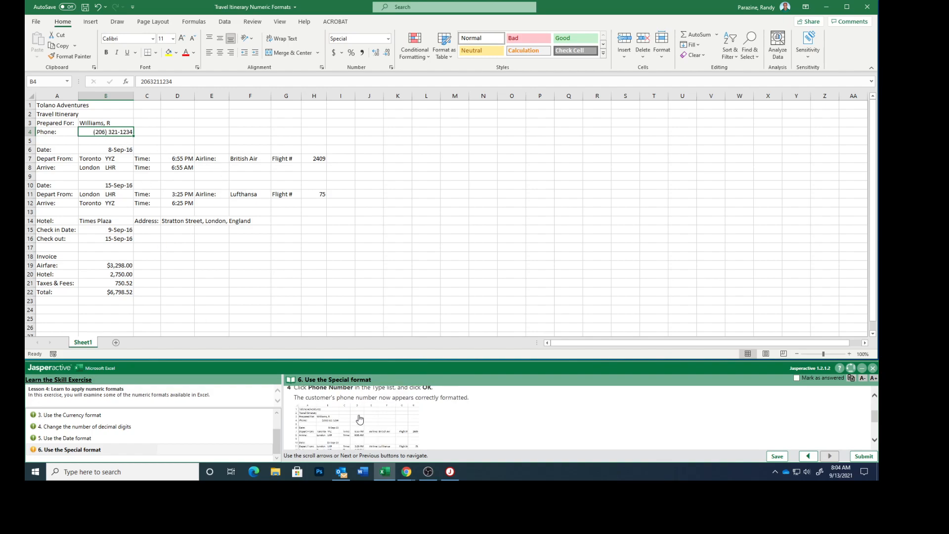
{"action": "scroll", "coordinate": [411, 421], "scroll_direction": "down", "scroll_amount": 6}
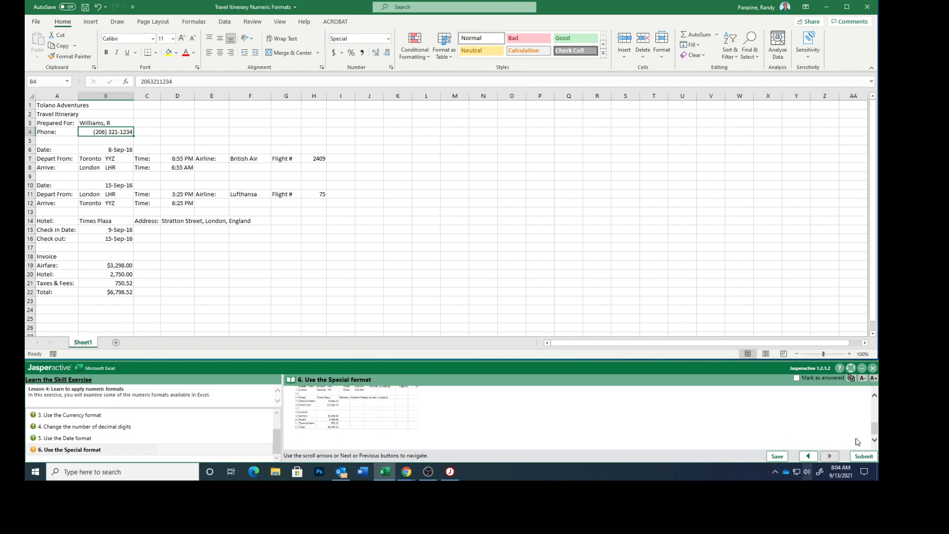
{"action": "left_click", "coordinate": [796, 378]}
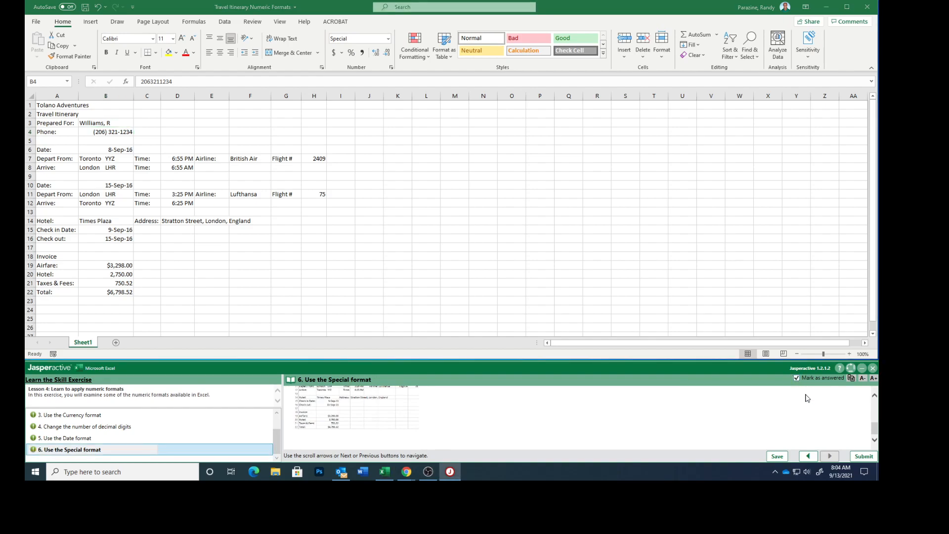
{"action": "left_click", "coordinate": [864, 456]}
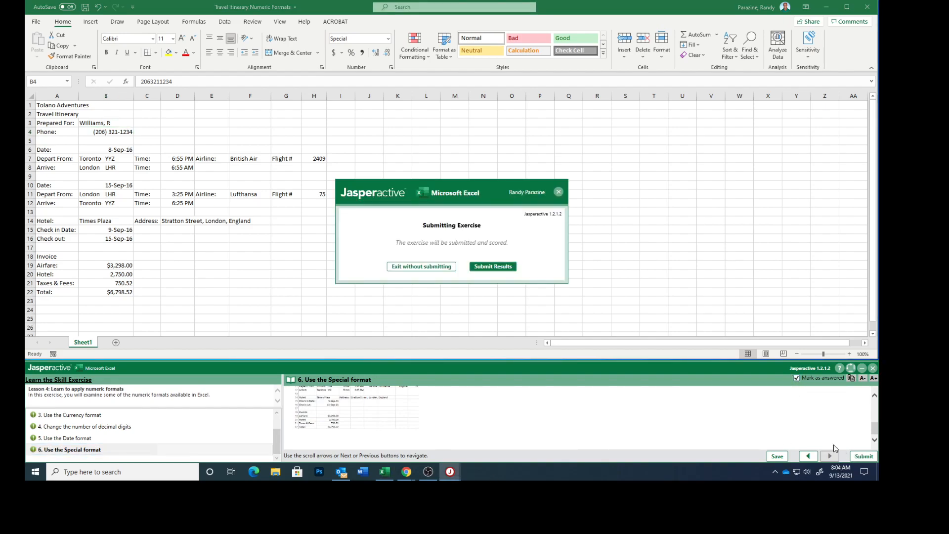
{"action": "left_click", "coordinate": [495, 268]}
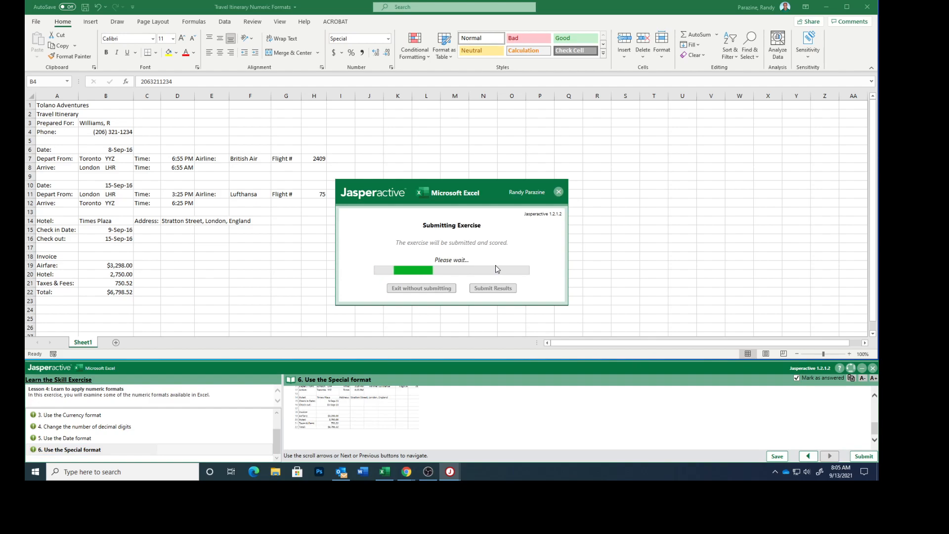